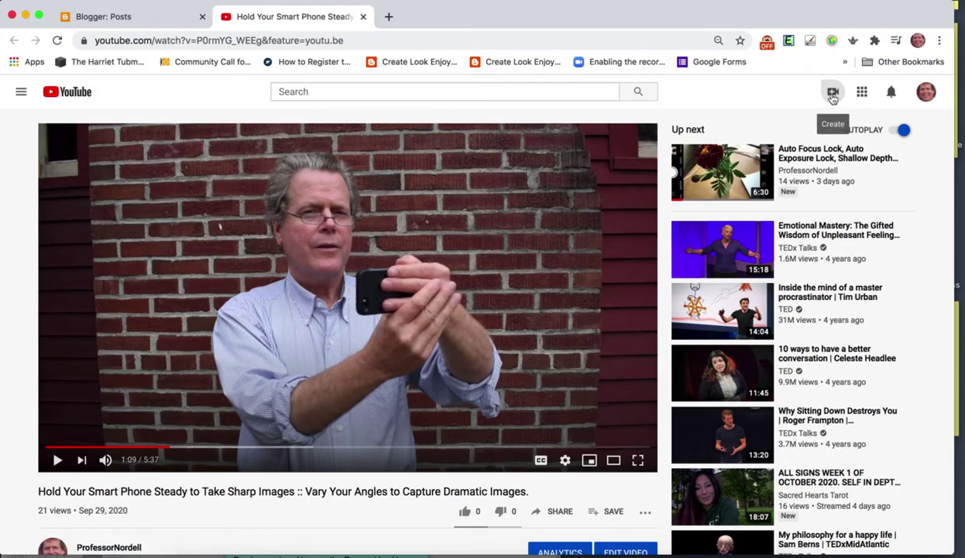
# Step: Dismiss the accidentally opened YouTube upload window and return to the video's watch page
pyautogui.click(833, 94)
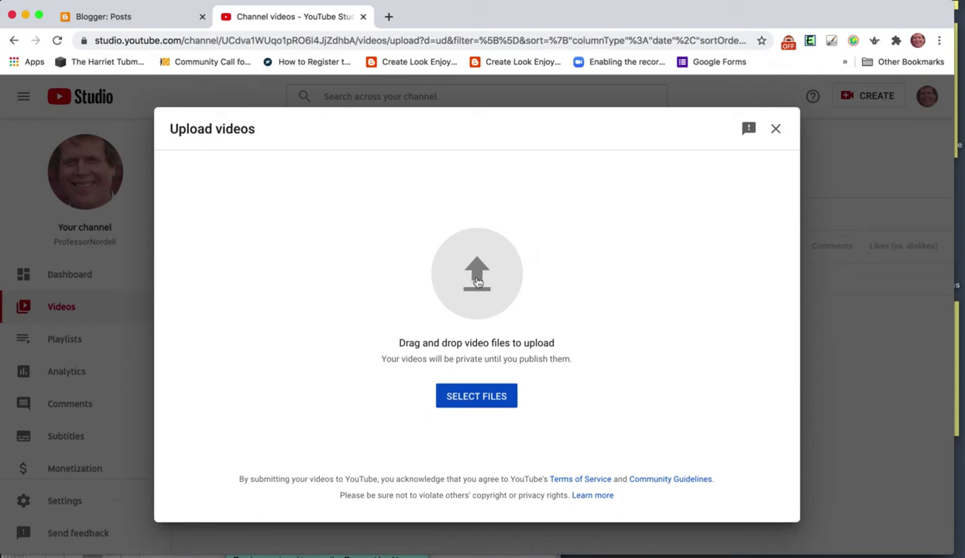
pyautogui.click(479, 396)
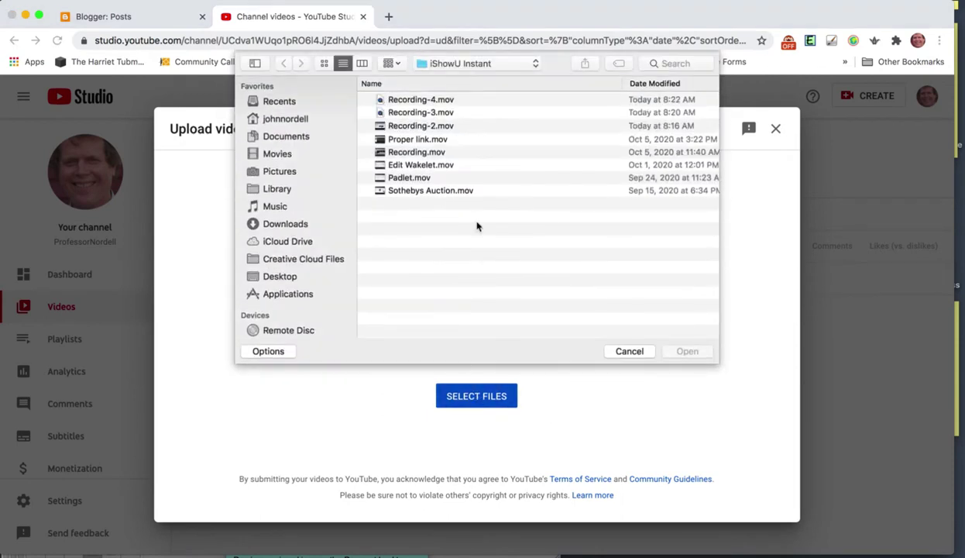
pyautogui.click(612, 350)
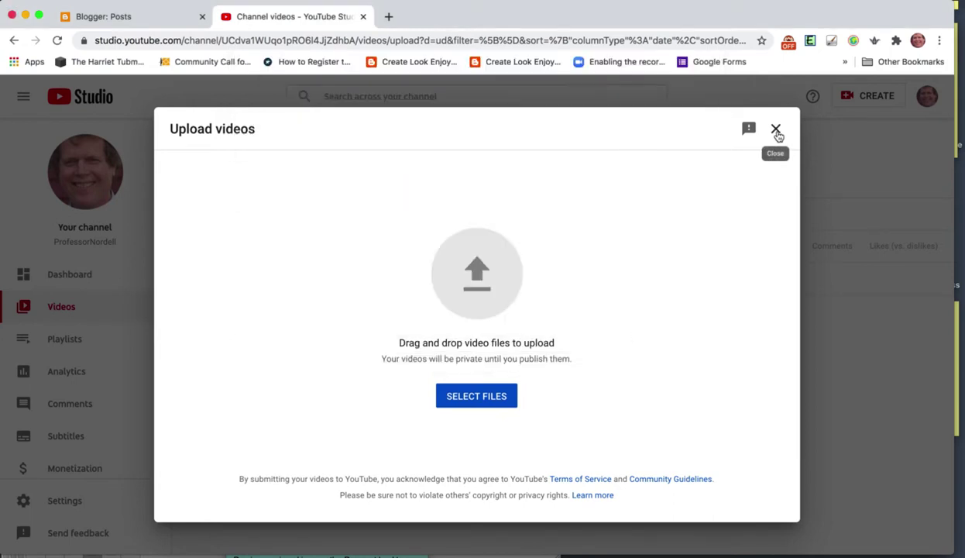
pyautogui.click(776, 131)
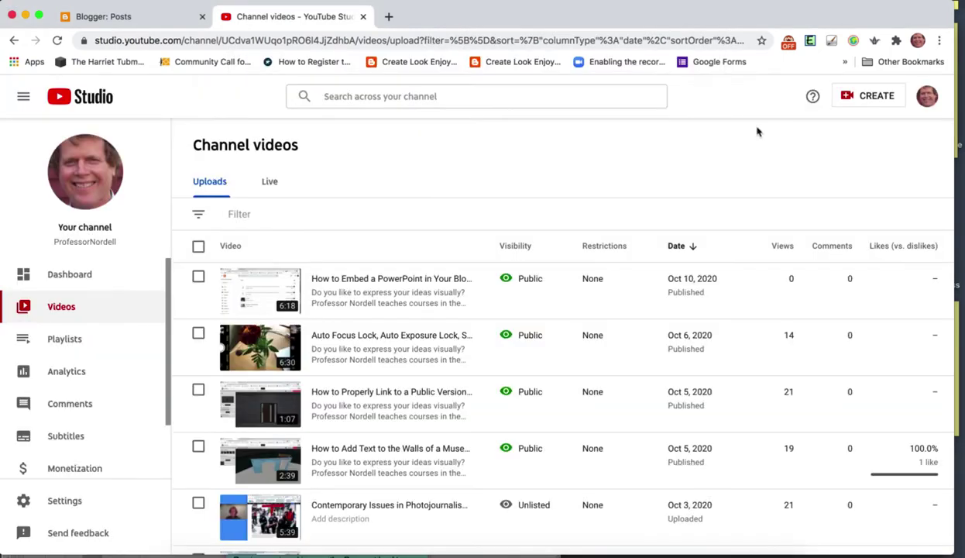
pyautogui.click(14, 40)
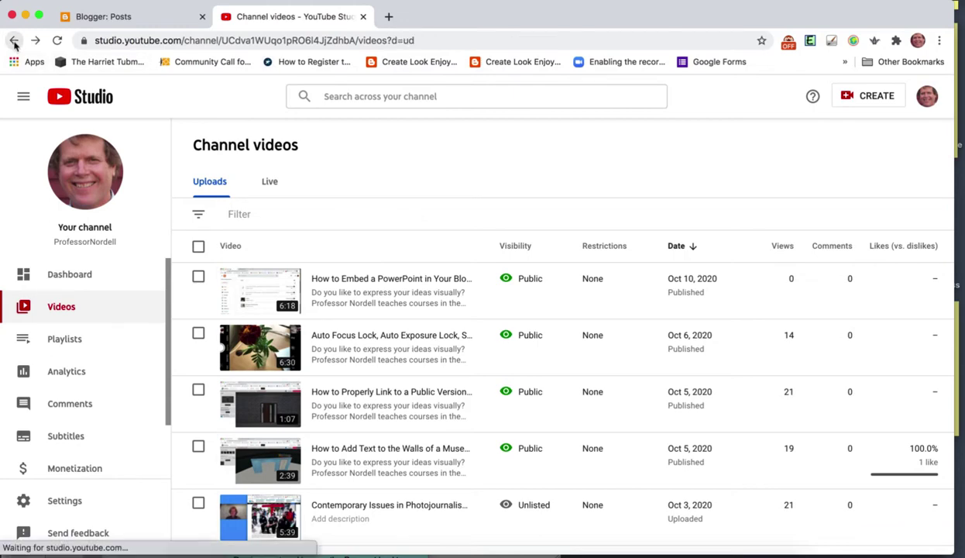
pyautogui.click(776, 130)
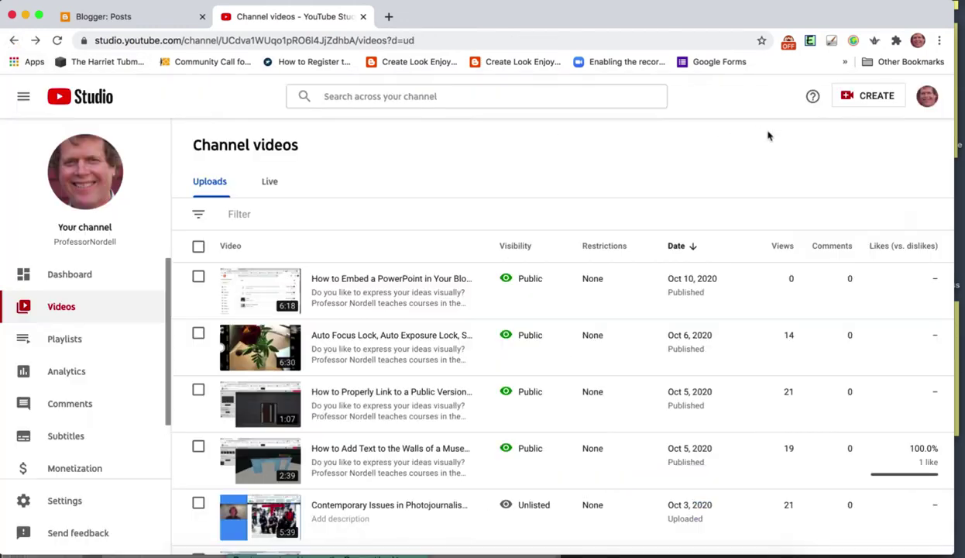
pyautogui.click(14, 41)
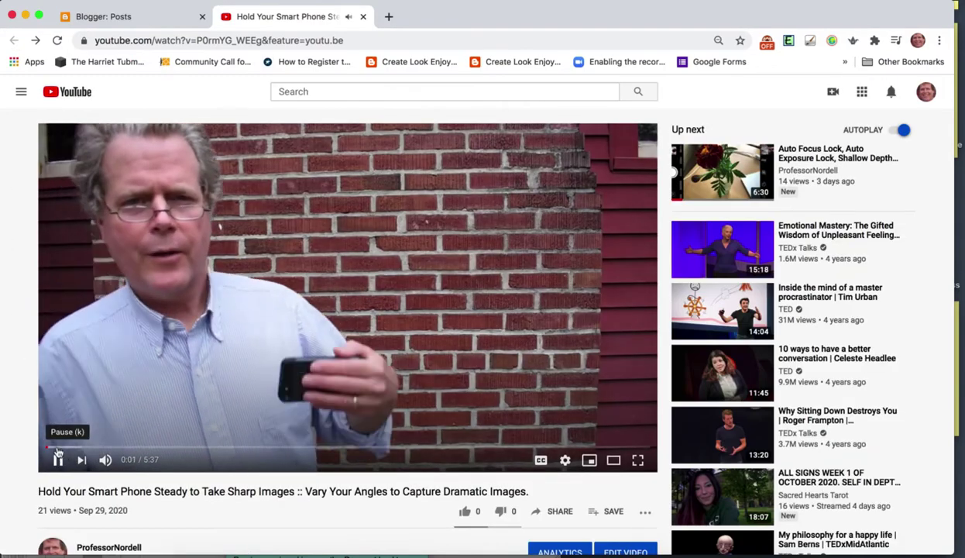
# Step: Seek the video to about 0:31 and pause it at 0:32
pyautogui.click(57, 460)
pyautogui.click(99, 448)
pyautogui.click(58, 460)
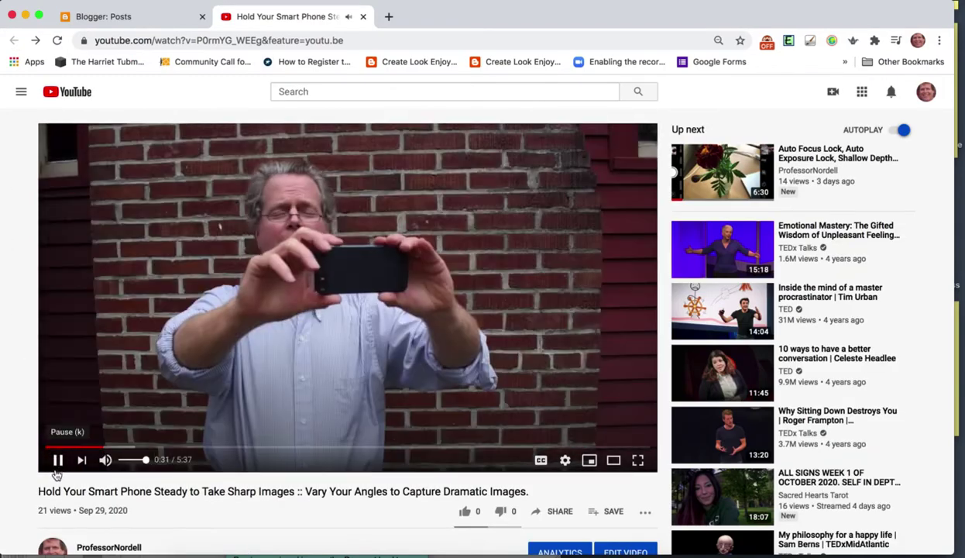
pyautogui.click(57, 460)
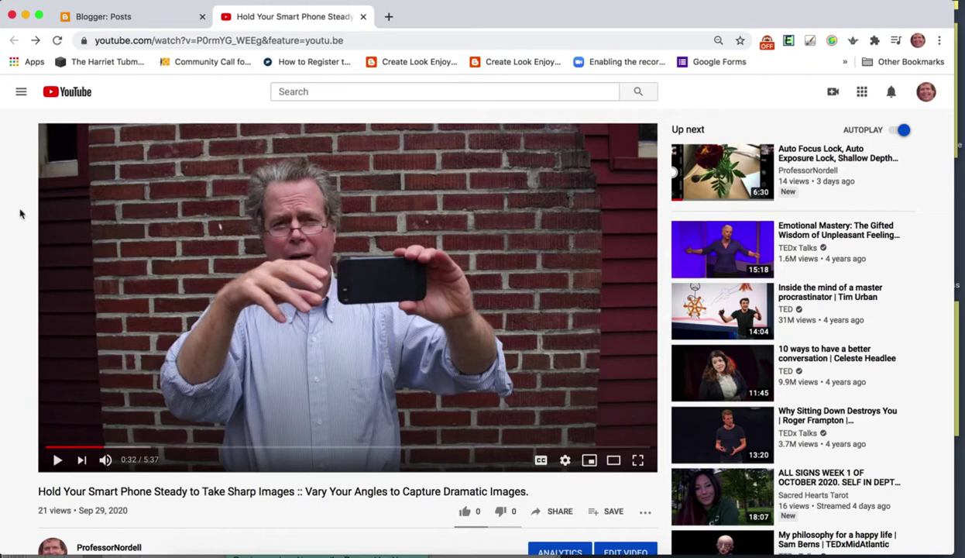
pyautogui.scroll(-3, 21, 214)
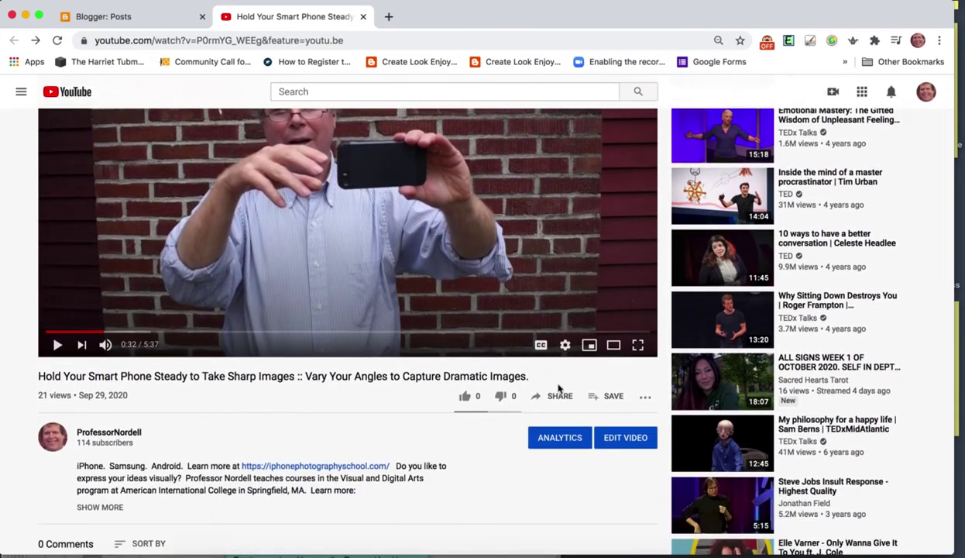
pyautogui.scroll(3, 558, 388)
pyautogui.scroll(-3, 559, 388)
# Step: Open the video's Share embed panel and select the whole 560×315 iframe code
pyautogui.click(557, 402)
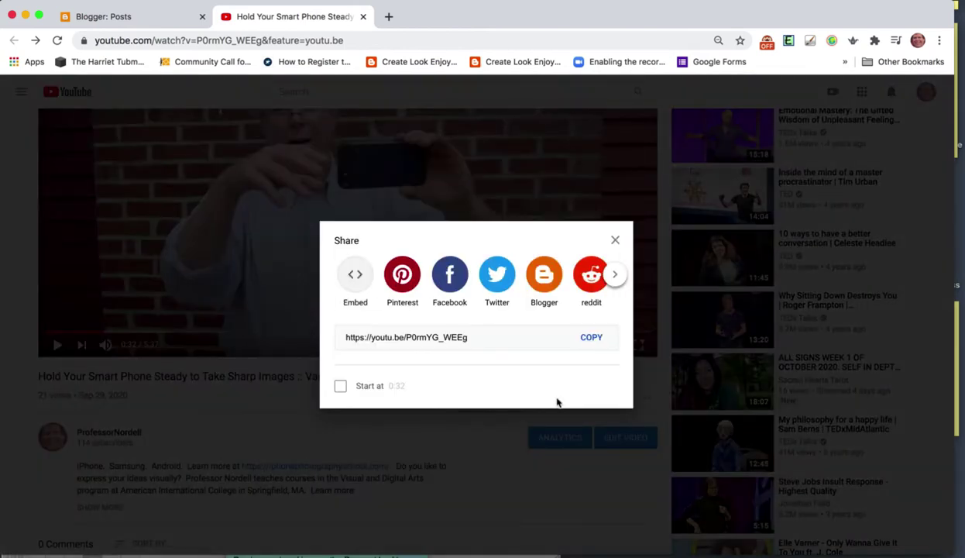
pyautogui.click(358, 285)
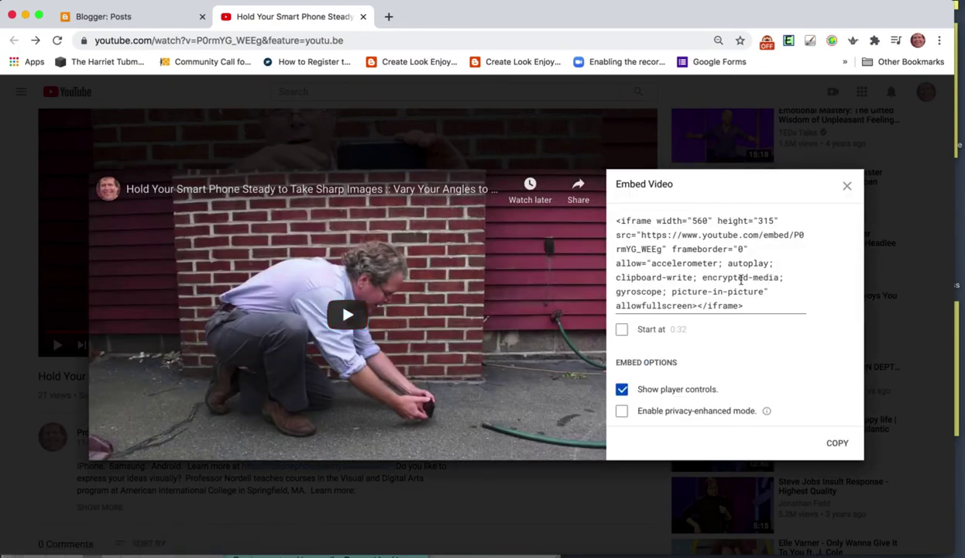
pyautogui.click(741, 280)
pyautogui.press('super+c')
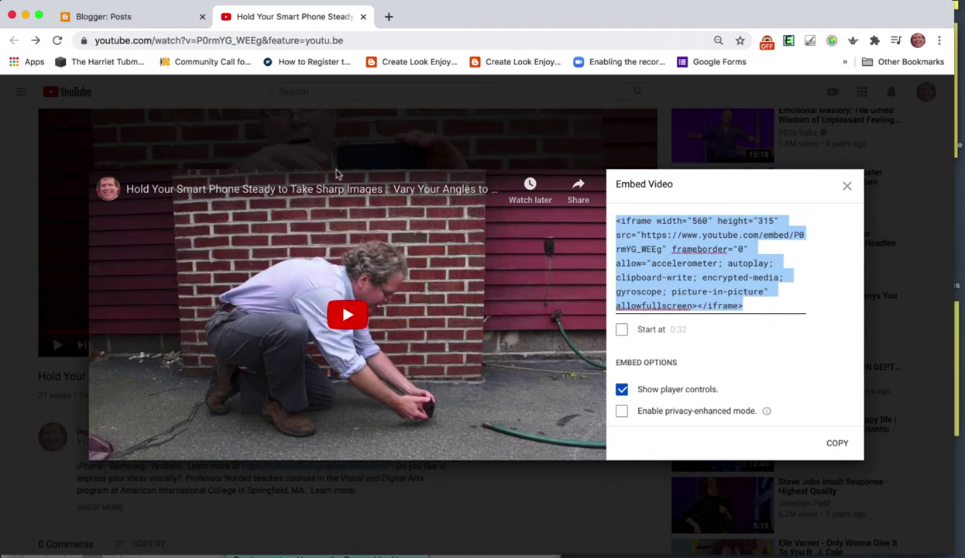
# Step: Create a new Blogger post with 'Photojournalist safety.' and 'More resources.', cursor on the blank line between
pyautogui.click(138, 21)
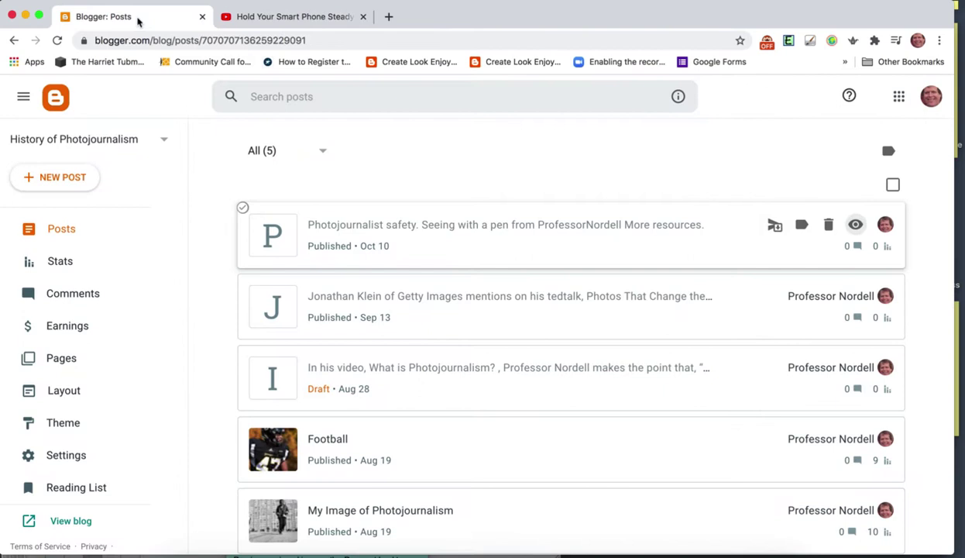
pyautogui.click(60, 178)
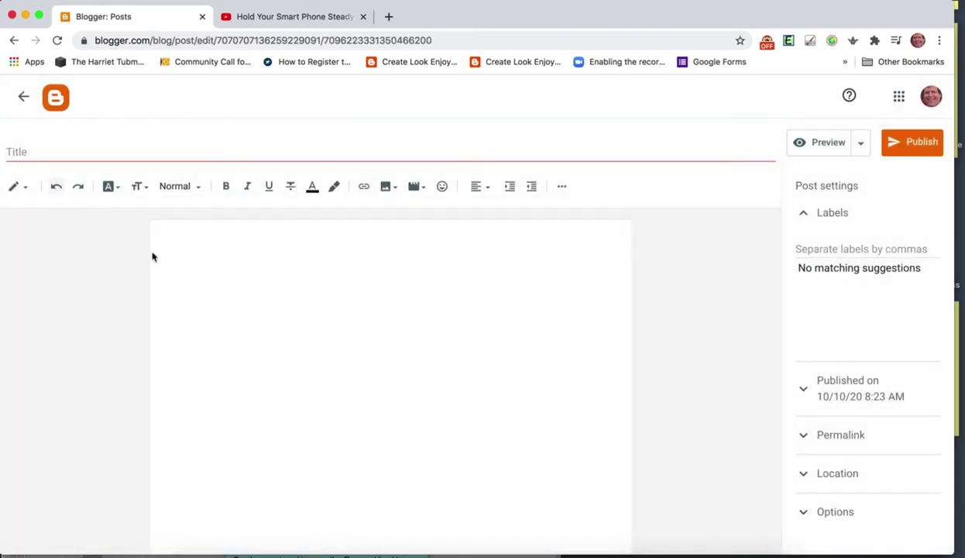
pyautogui.click(212, 245)
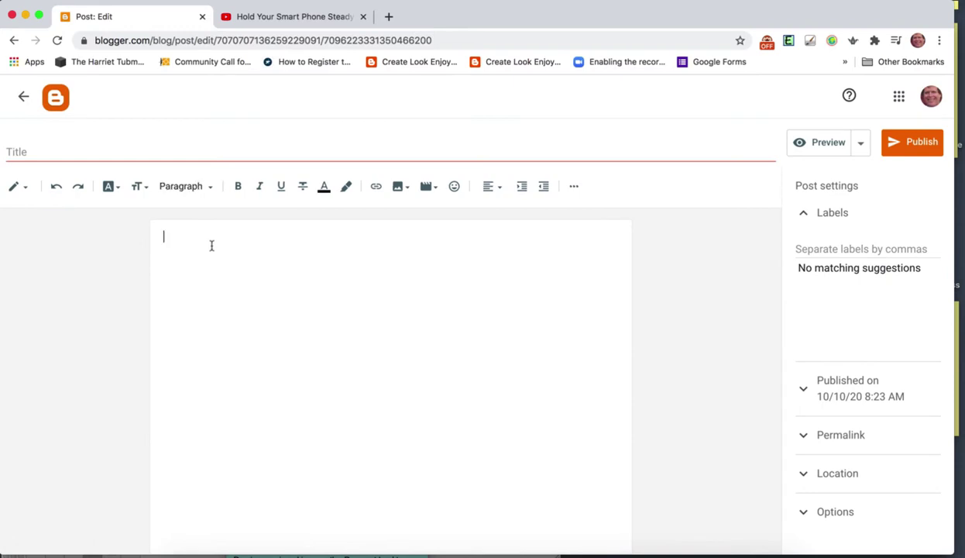
pyautogui.write('Photojournalist saf')
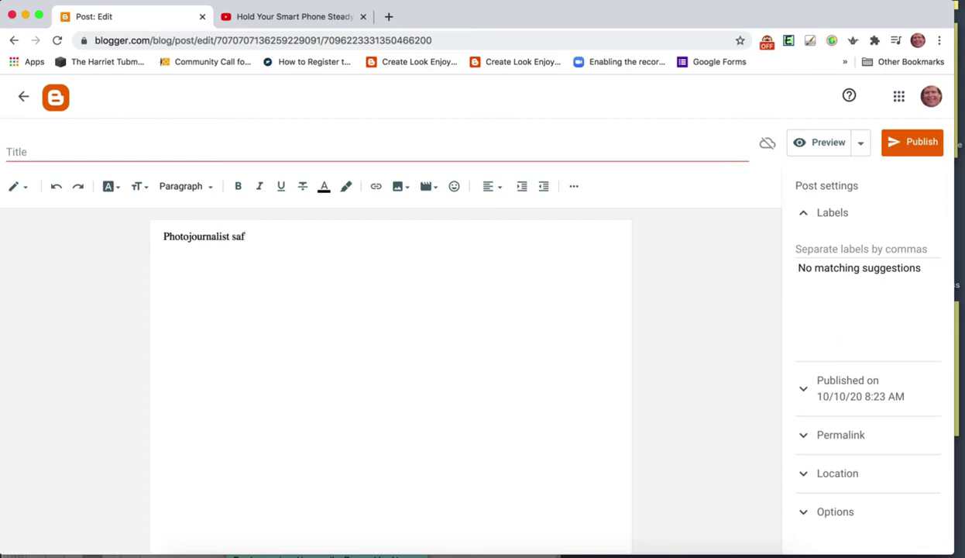
pyautogui.write('ety.')
pyautogui.press('Return')
pyautogui.write('More resources.')
pyautogui.click(183, 257)
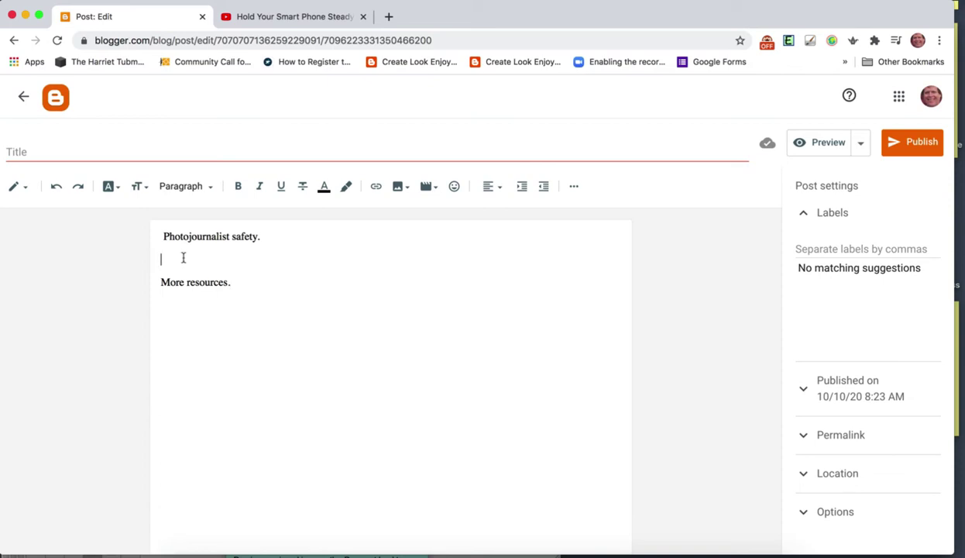
# Step: Paste the embed code into the Compose view draft, then undo the plain-text paste
pyautogui.click(282, 19)
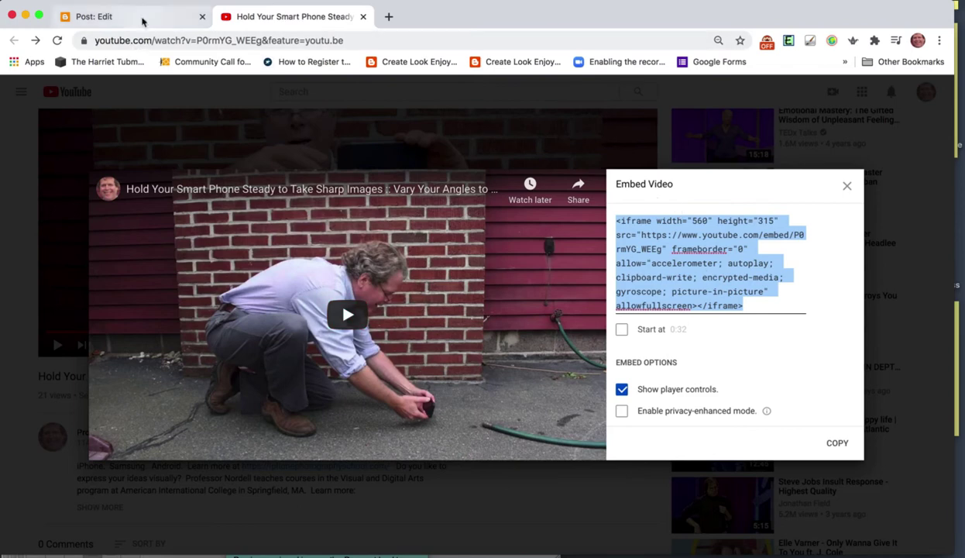
pyautogui.click(141, 19)
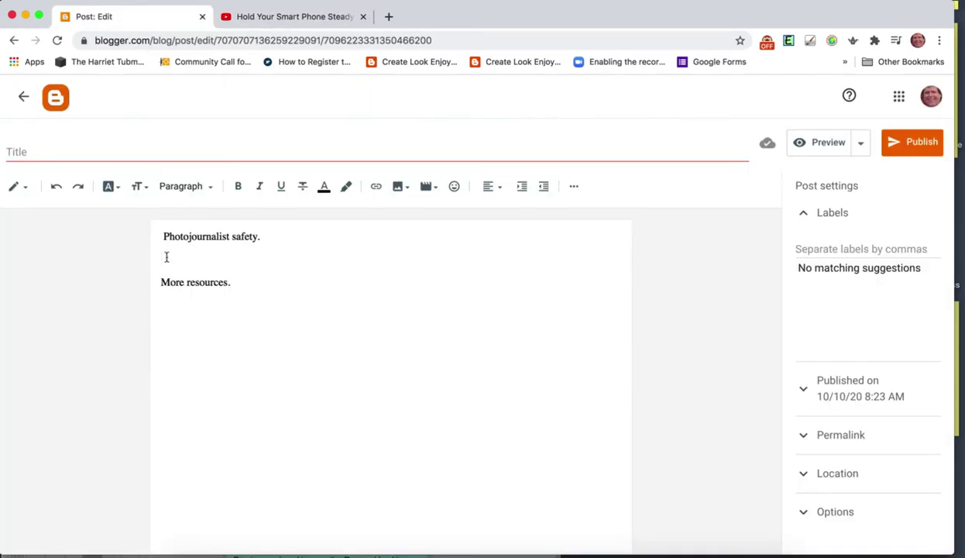
pyautogui.press('super+v')
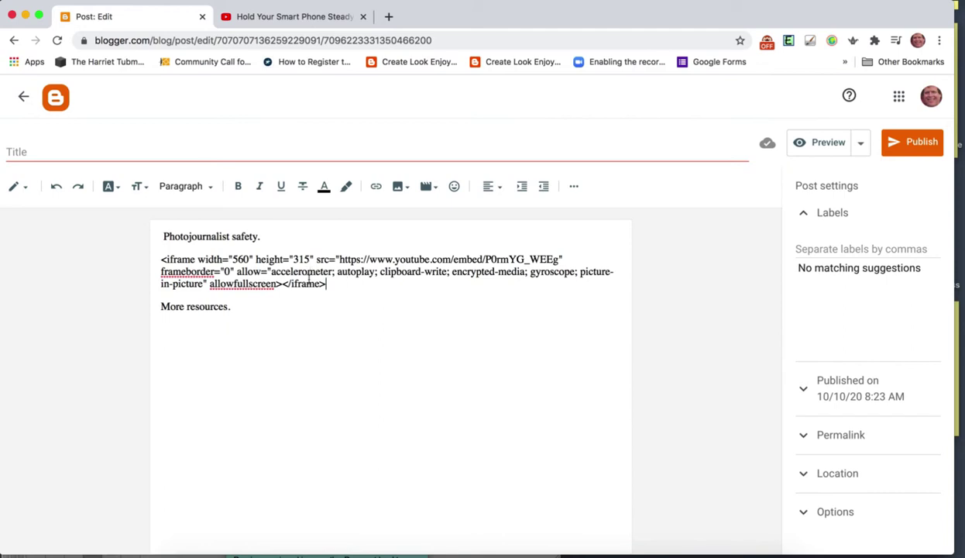
pyautogui.press('cmd+z')
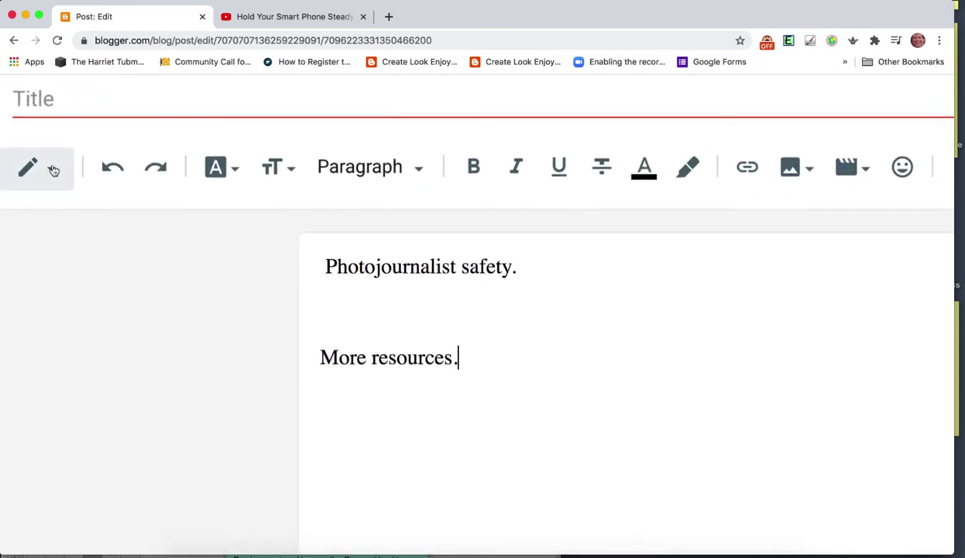
# Step: In HTML view, paste the YouTube iframe code right after the 'Photojournalist safety.' paragraph
pyautogui.click(53, 170)
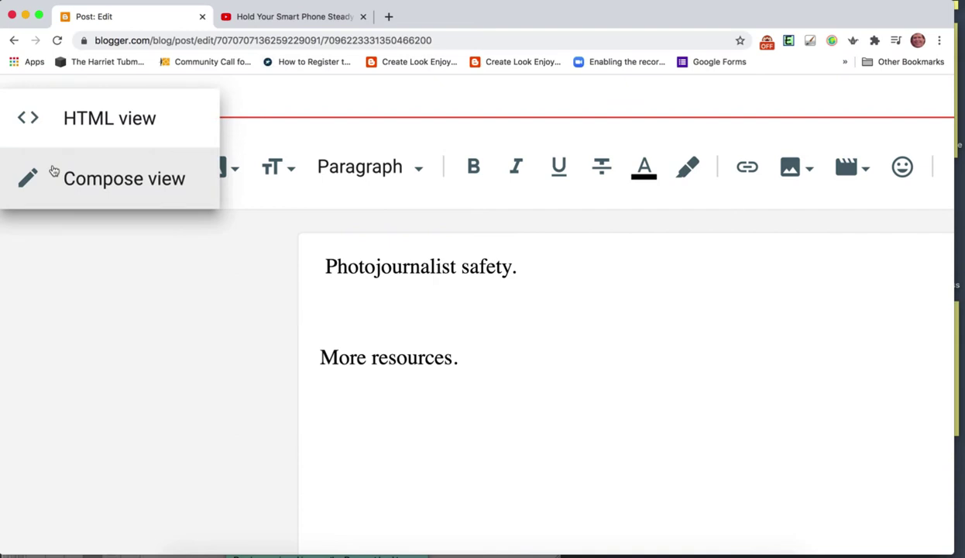
pyautogui.click(113, 137)
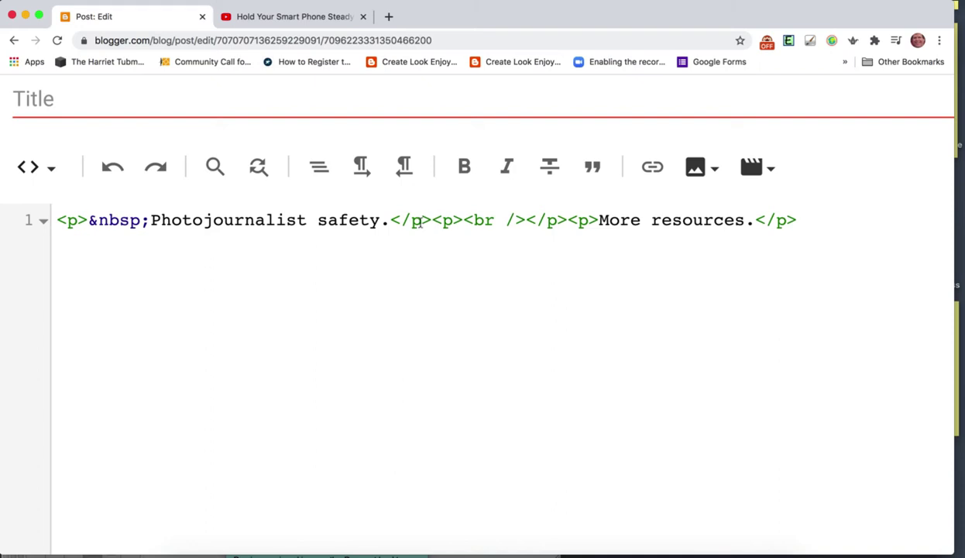
pyautogui.scroll(3, 419, 222)
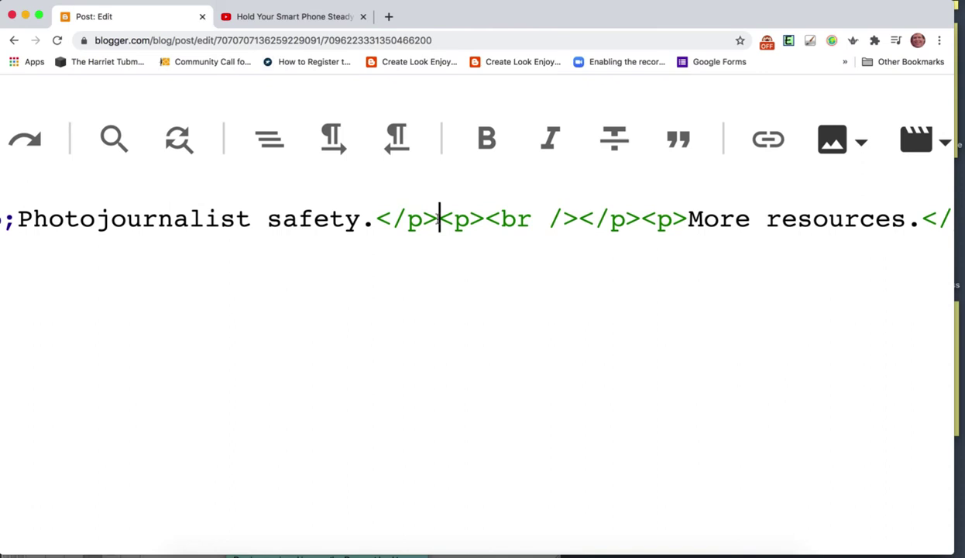
pyautogui.scroll(-5, 438, 219)
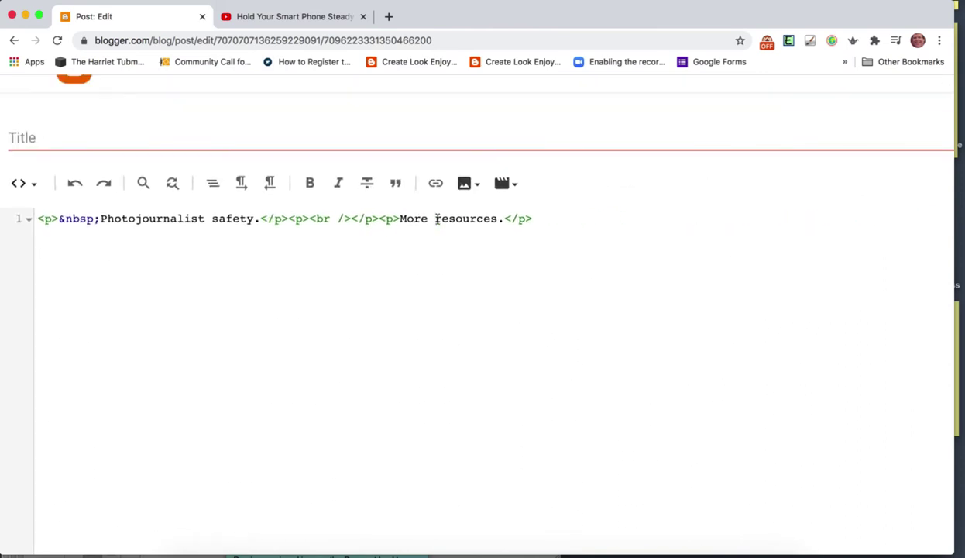
pyautogui.press('super+v')
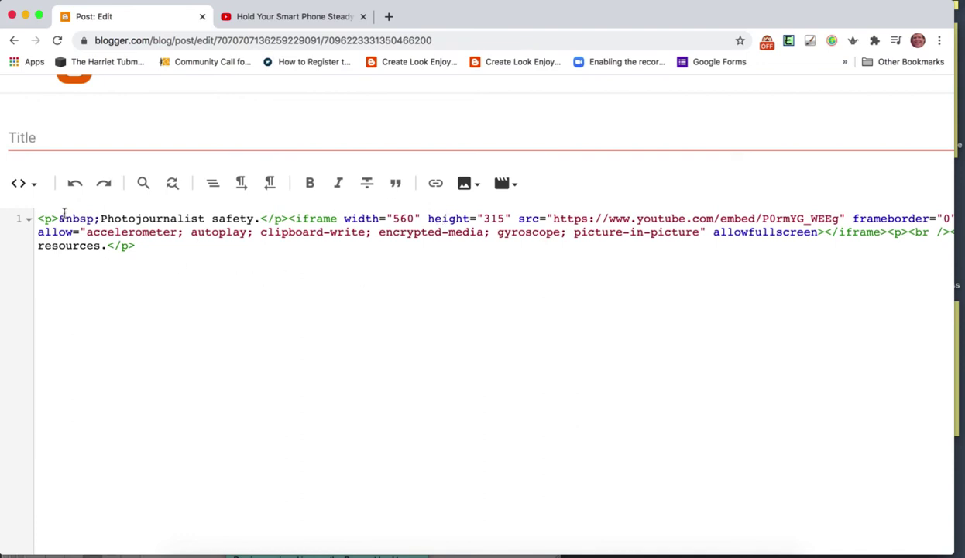
pyautogui.click(31, 186)
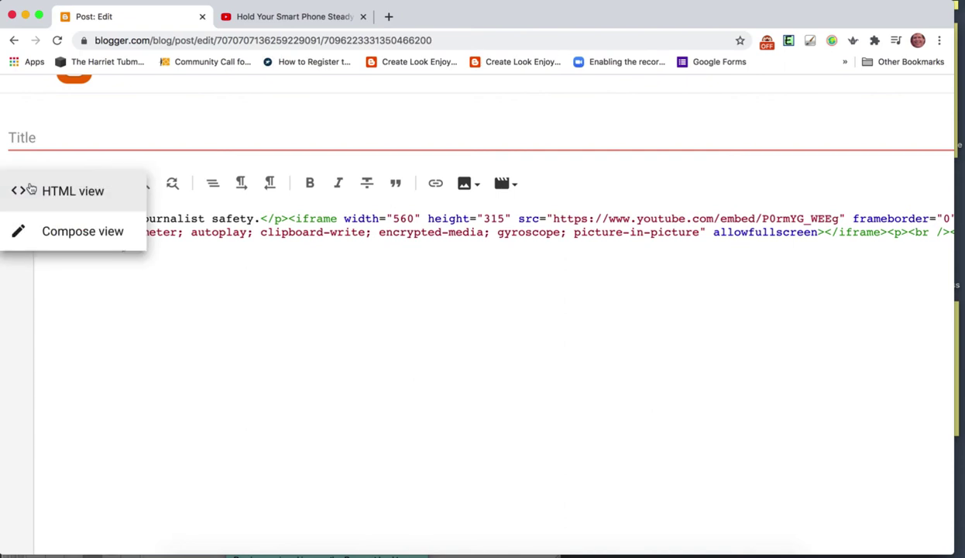
# Step: Switch back to Compose view and check the video player between the two text lines
pyautogui.click(36, 231)
pyautogui.scroll(-3, 109, 277)
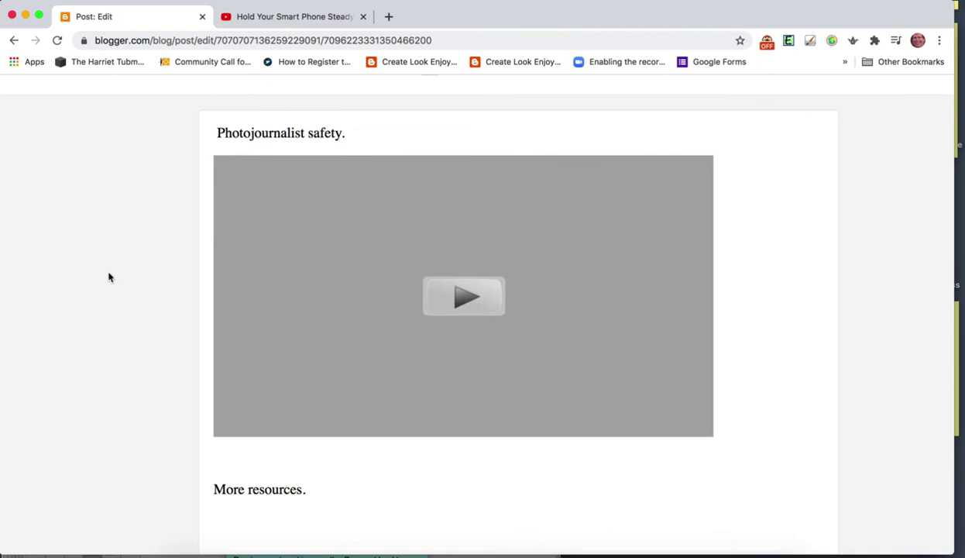
pyautogui.scroll(3, 471, 351)
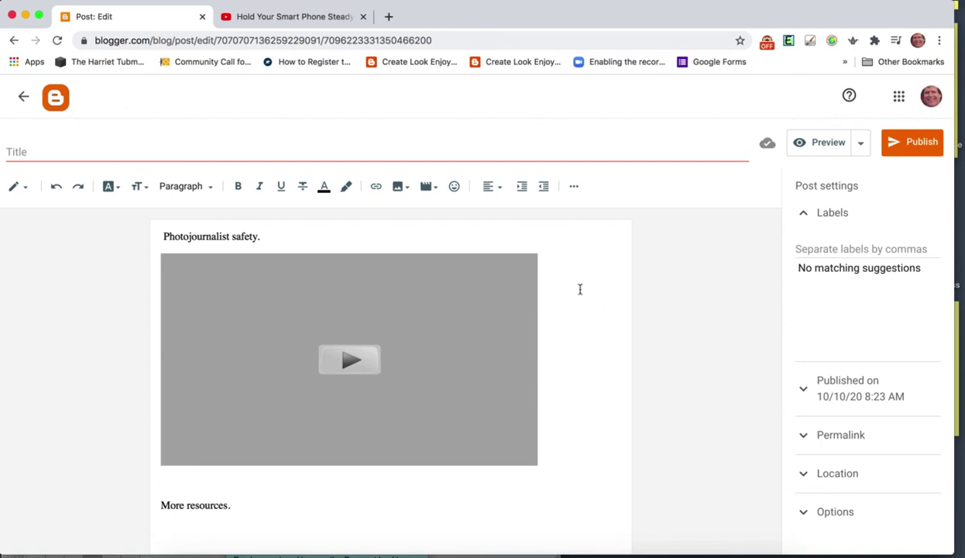
# Step: Preview the post to confirm the embedded YouTube video, then return to the draft editor
pyautogui.click(819, 147)
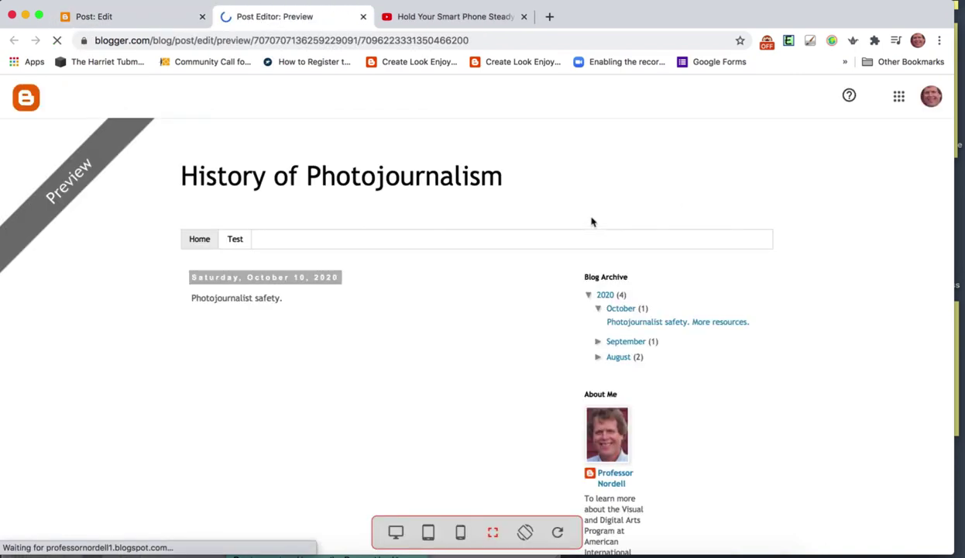
pyautogui.scroll(-5, 517, 217)
pyautogui.scroll(2, 519, 271)
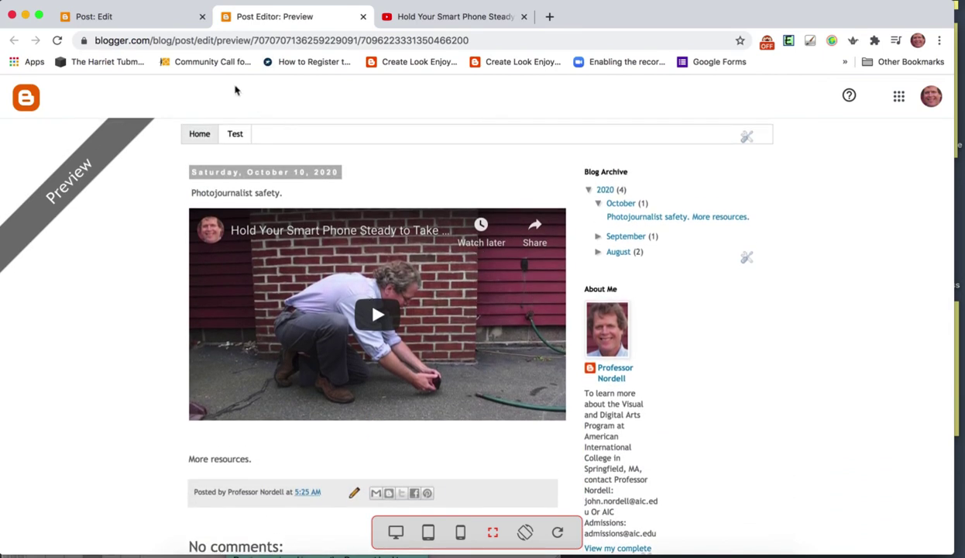
pyautogui.click(124, 17)
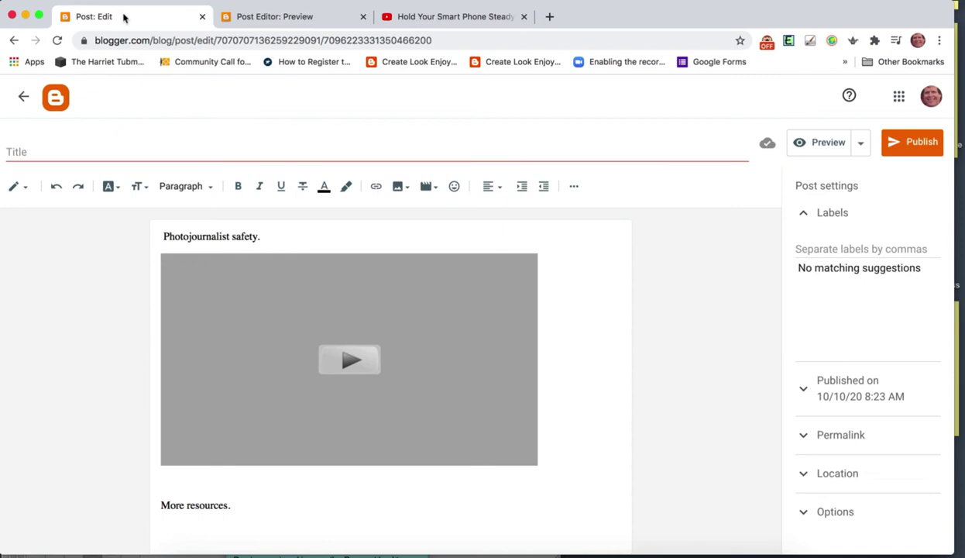
# Step: Publish and confirm the post, then play the embedded video on the live page
pyautogui.click(915, 150)
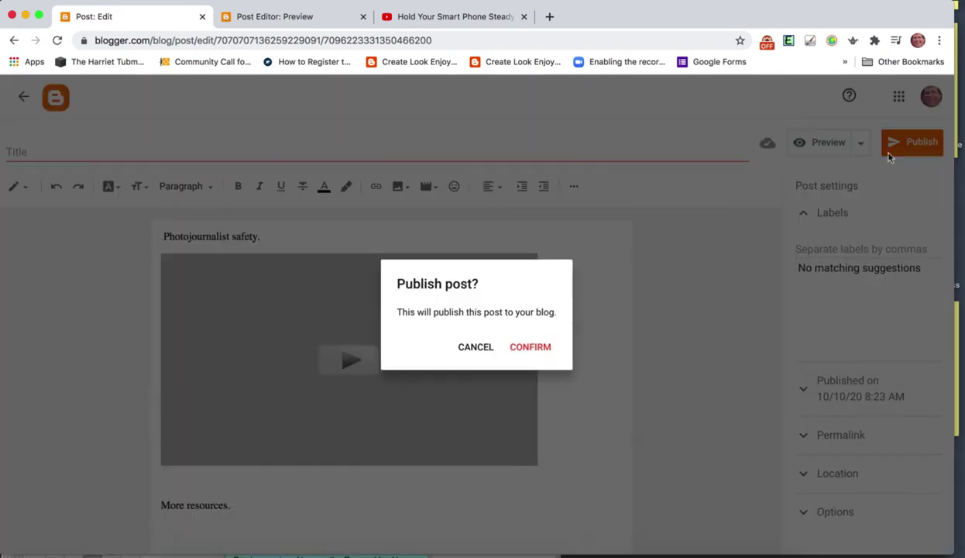
pyautogui.click(530, 349)
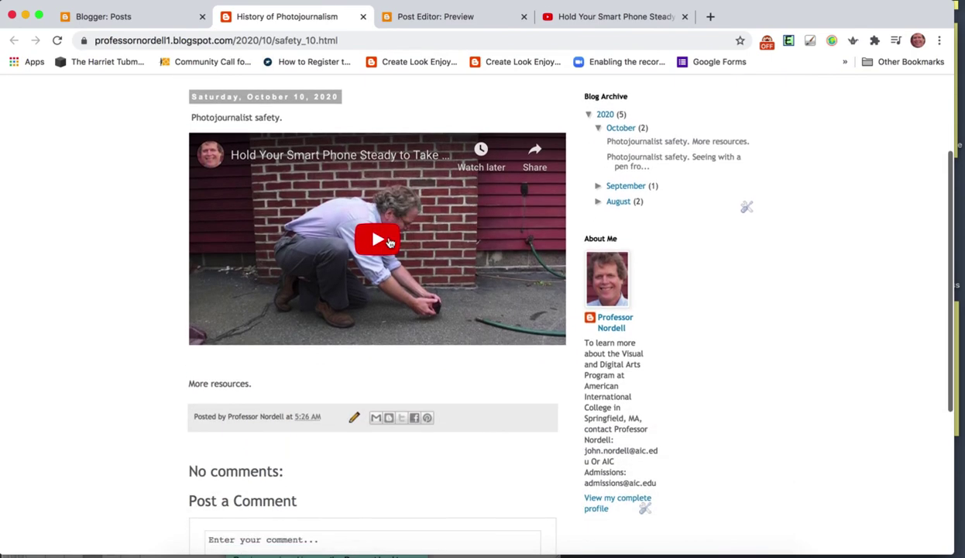
pyautogui.click(383, 240)
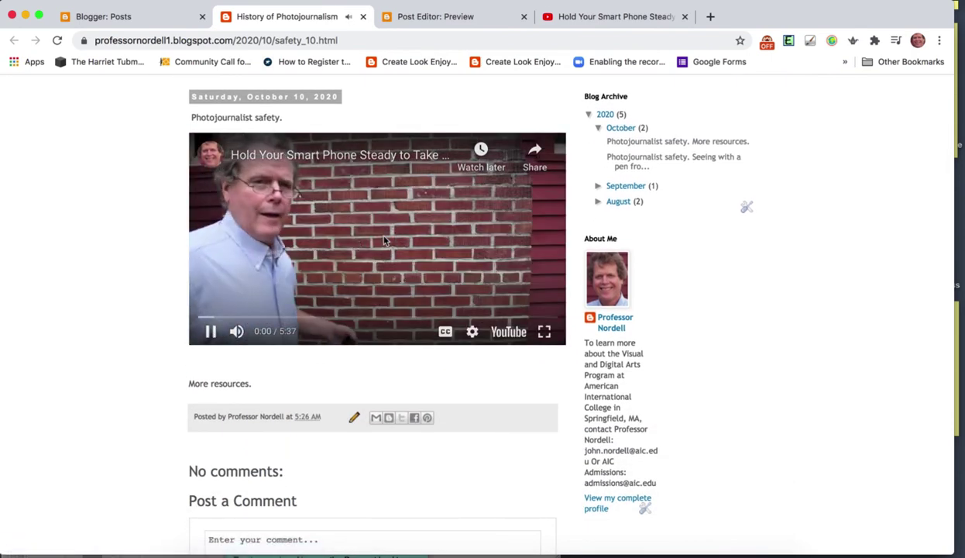